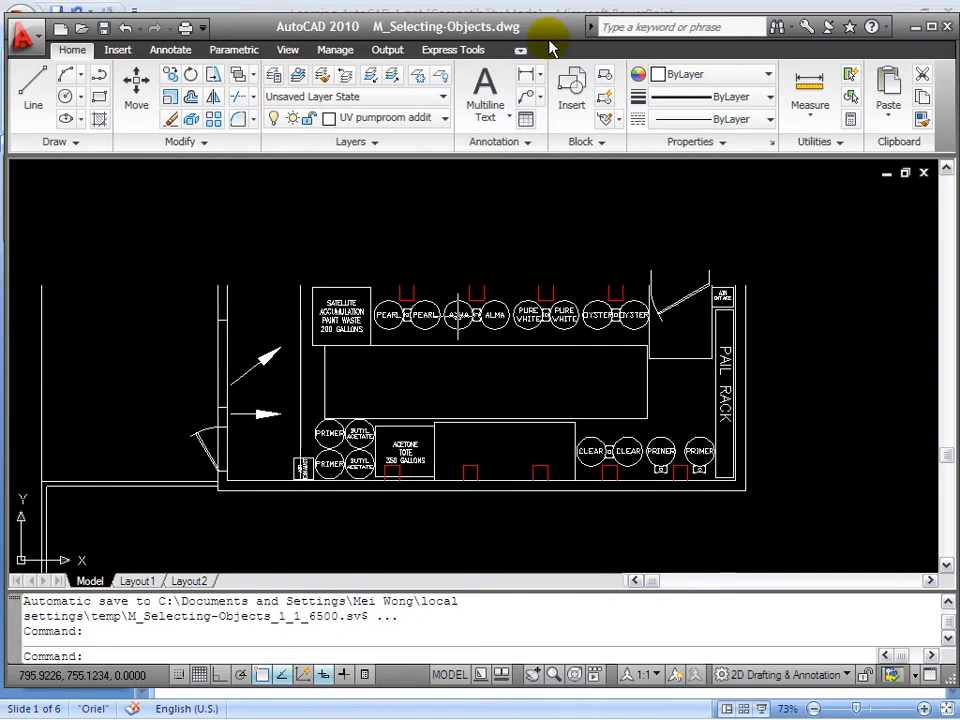
# - Maximize the AutoCAD window and measure the area of the large central rectangle by its four corners
pyautogui.doubleClick(497, 27)
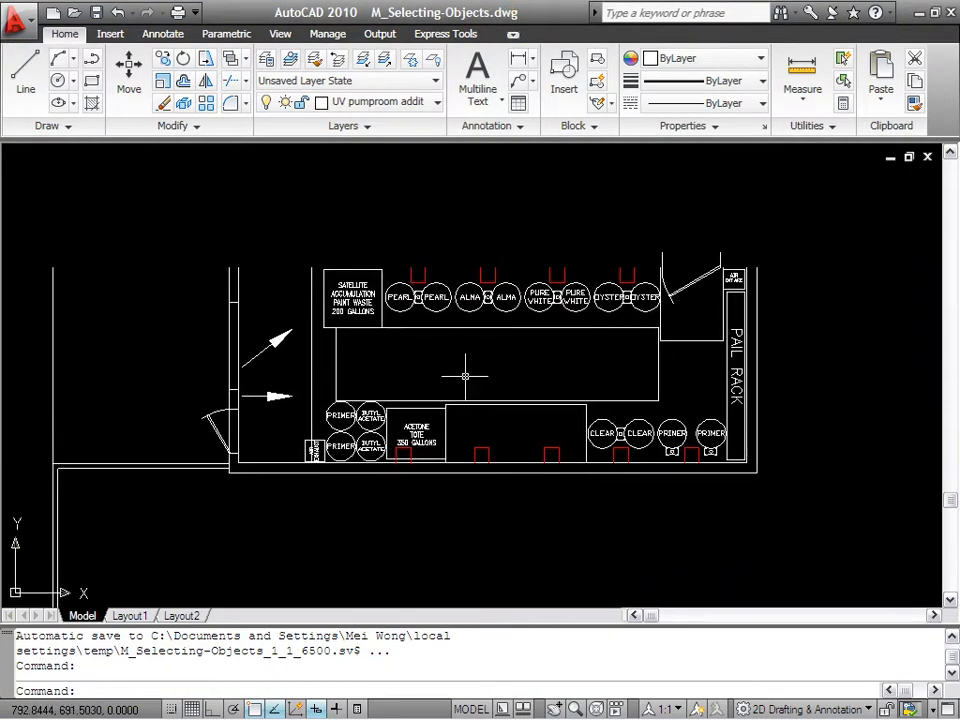
pyautogui.scroll(3, 465, 375)
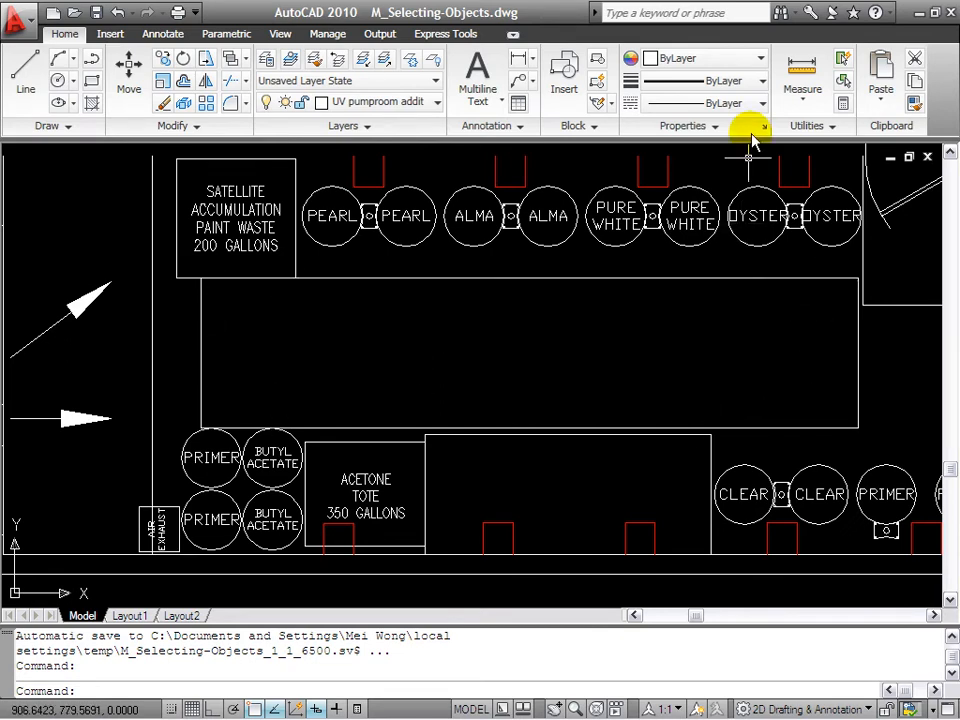
pyautogui.click(807, 102)
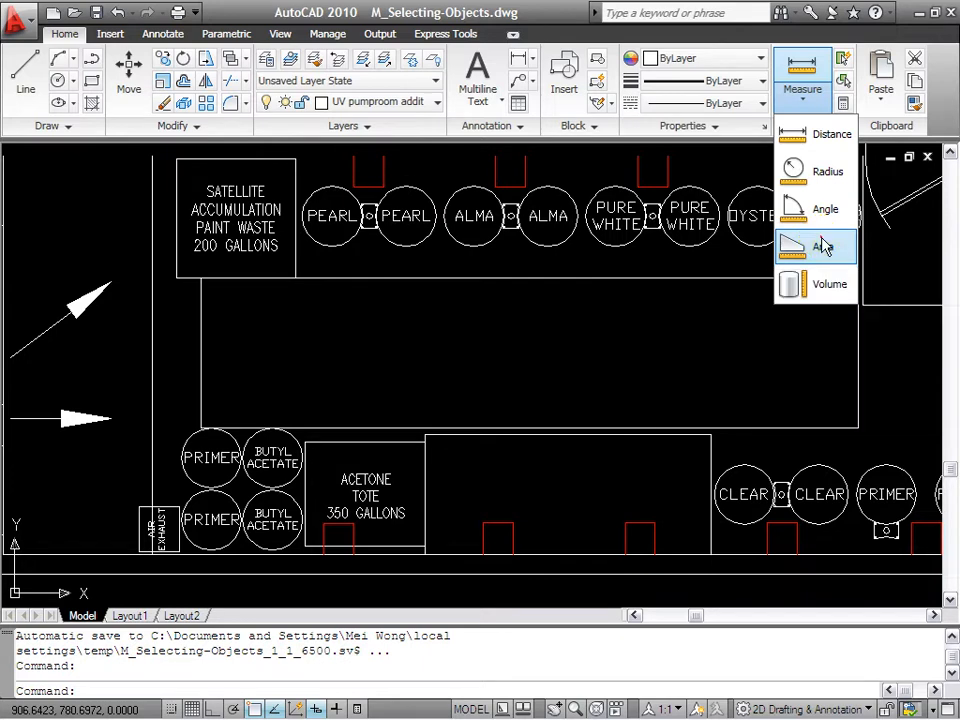
pyautogui.click(822, 247)
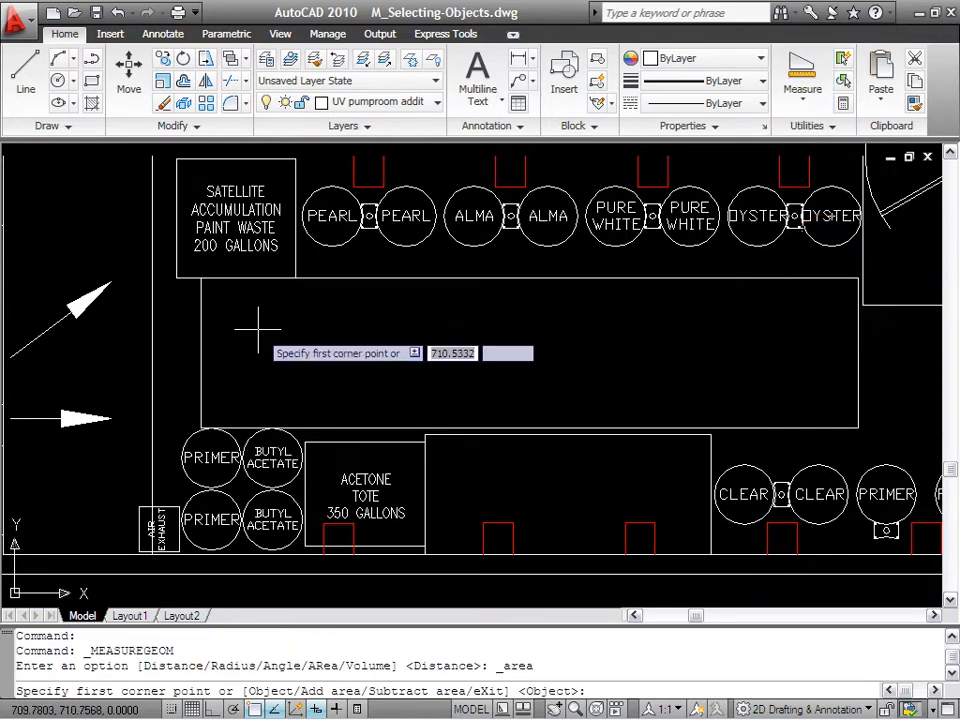
pyautogui.click(201, 288)
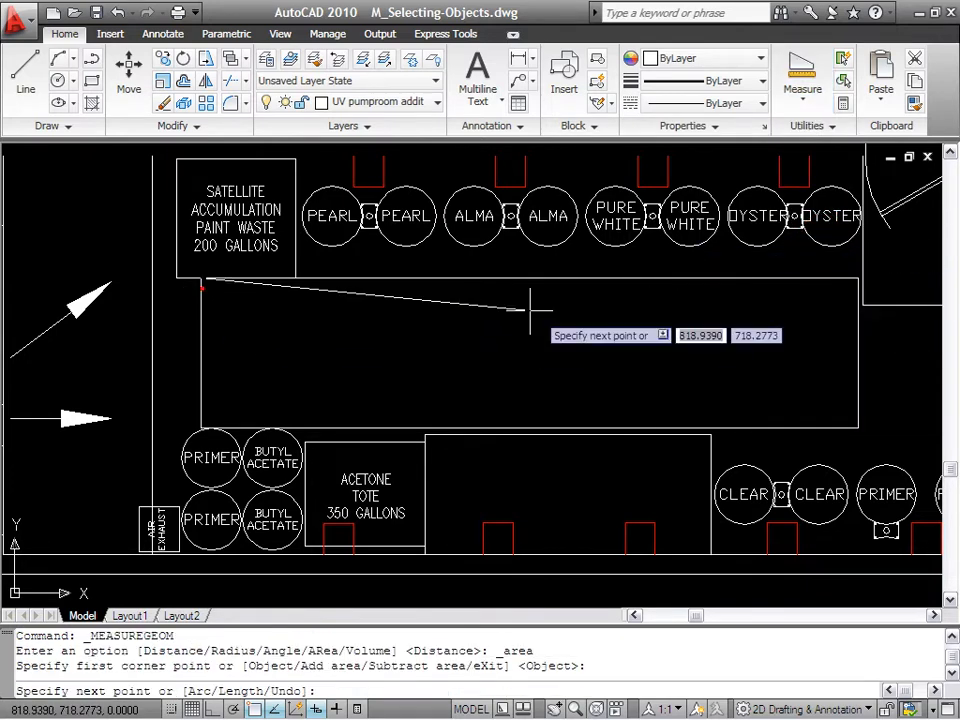
pyautogui.click(857, 278)
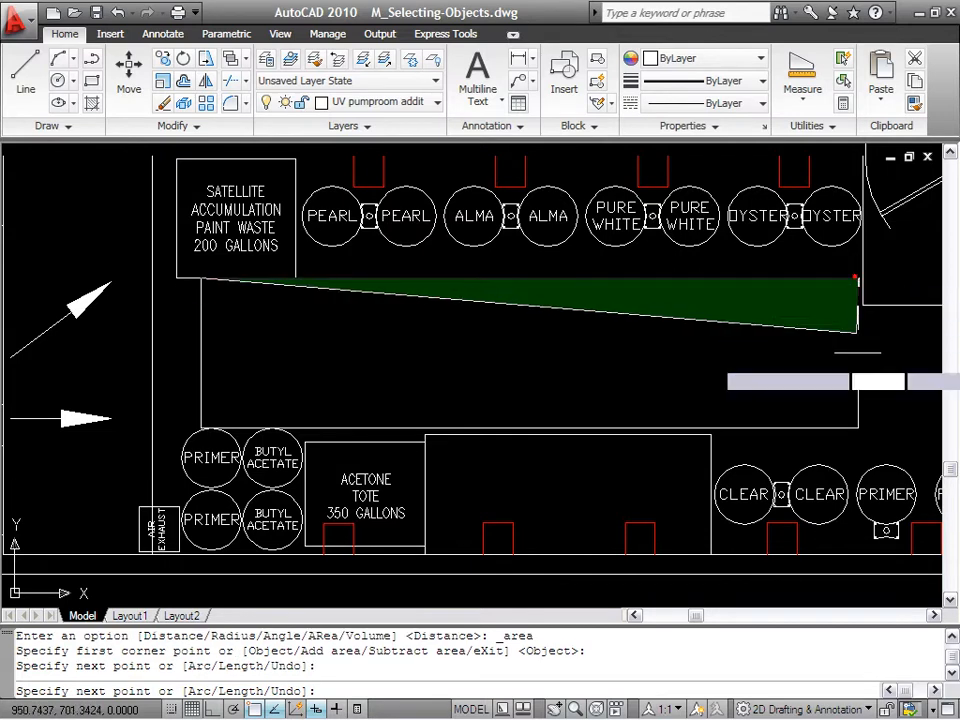
pyautogui.click(857, 427)
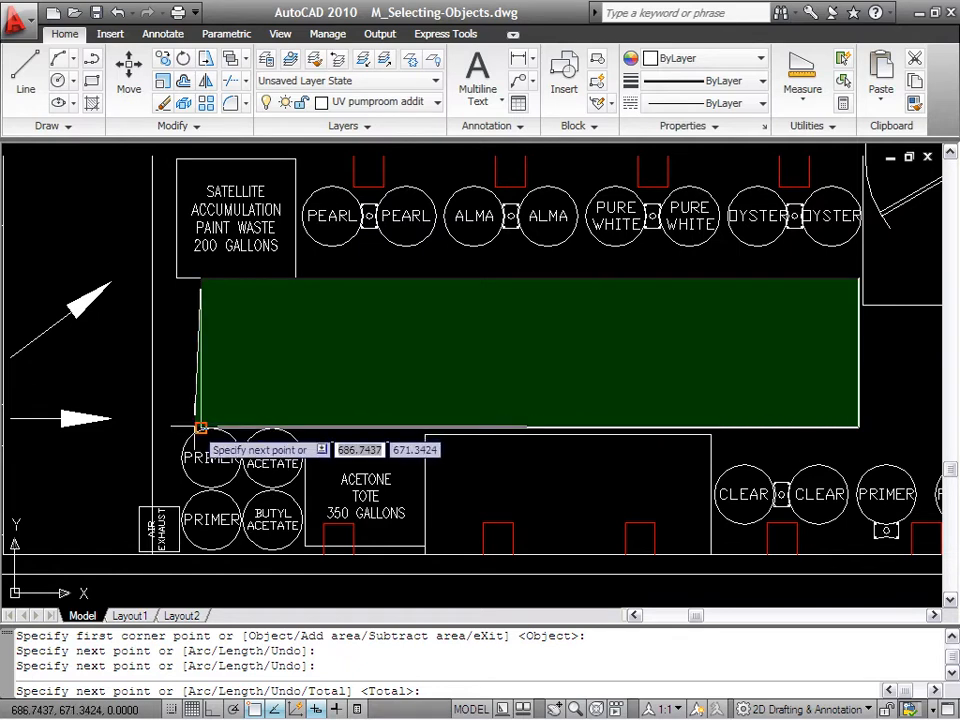
pyautogui.click(200, 428)
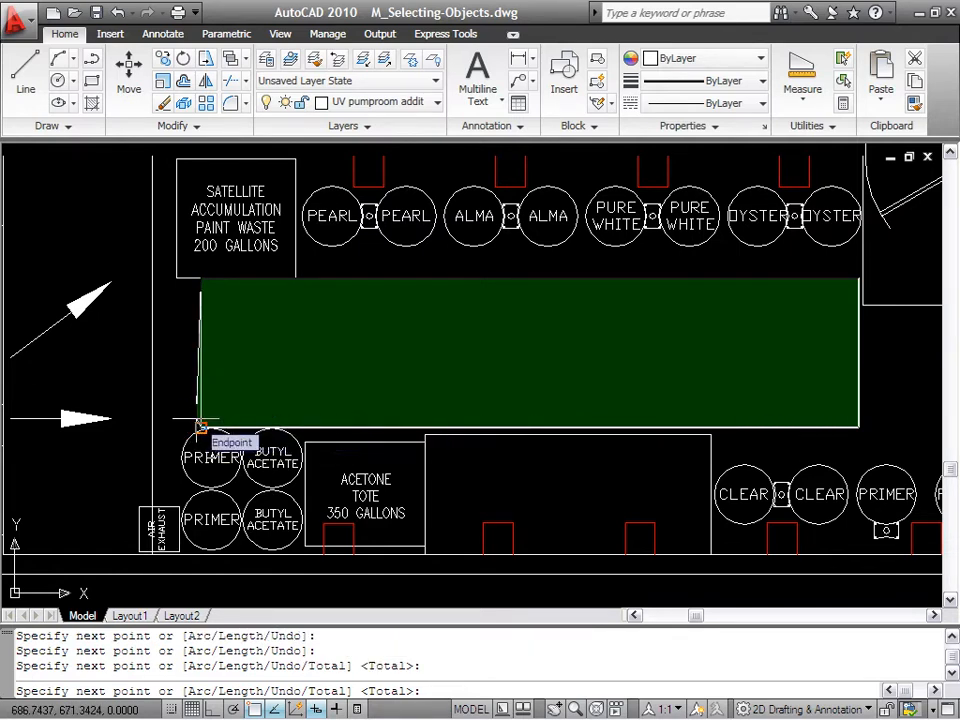
pyautogui.press('Return')
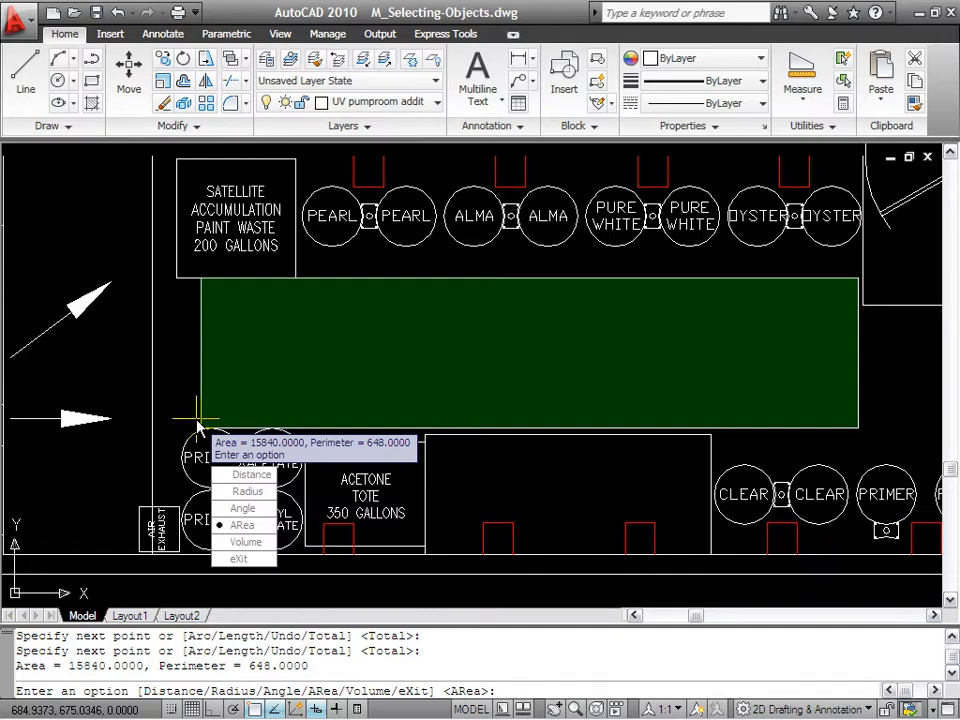
# - Review the area and perimeter results in the text window, close it, and end the measurement
pyautogui.press('F2')
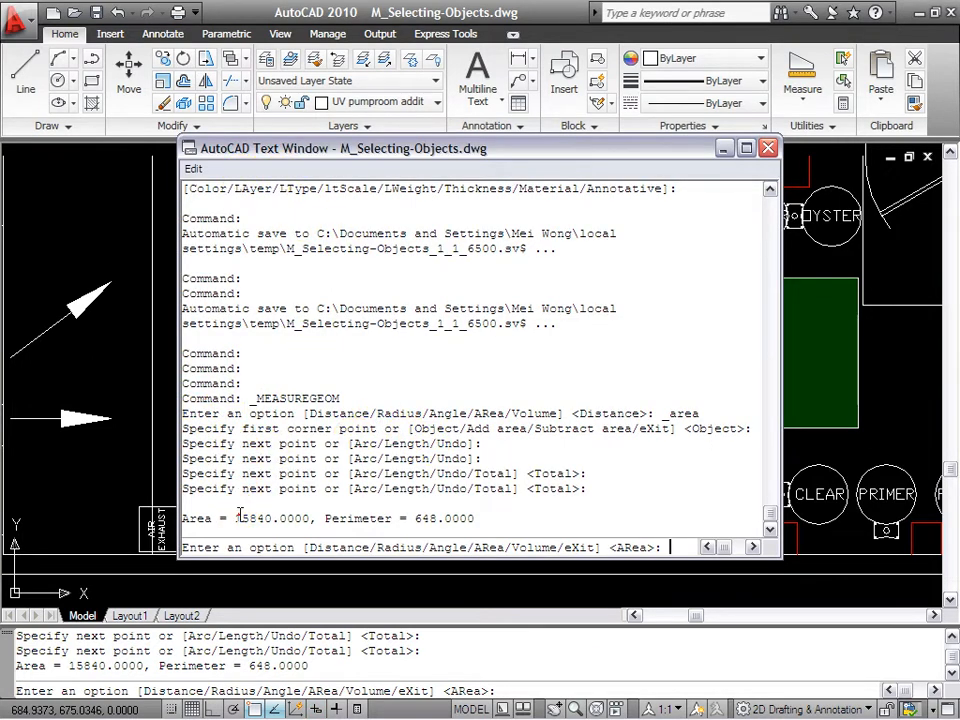
pyautogui.moveTo(240, 518); pyautogui.dragTo(318, 517)
pyautogui.moveTo(496, 513); pyautogui.dragTo(408, 507)
pyautogui.click(422, 511)
pyautogui.click(500, 512)
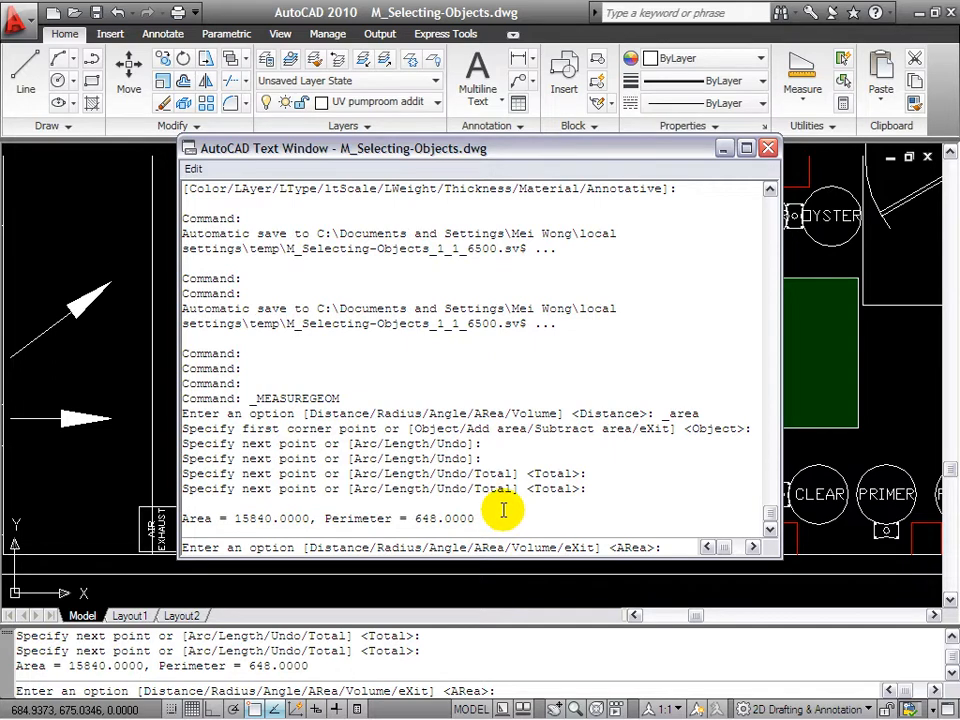
pyautogui.press('F2')
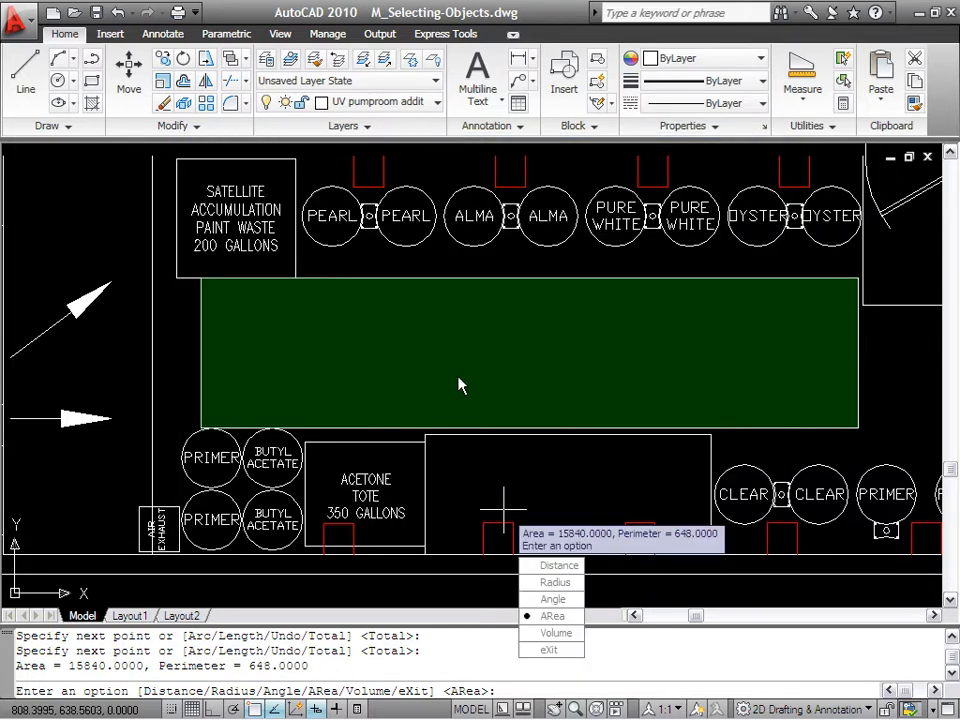
pyautogui.press('Escape')
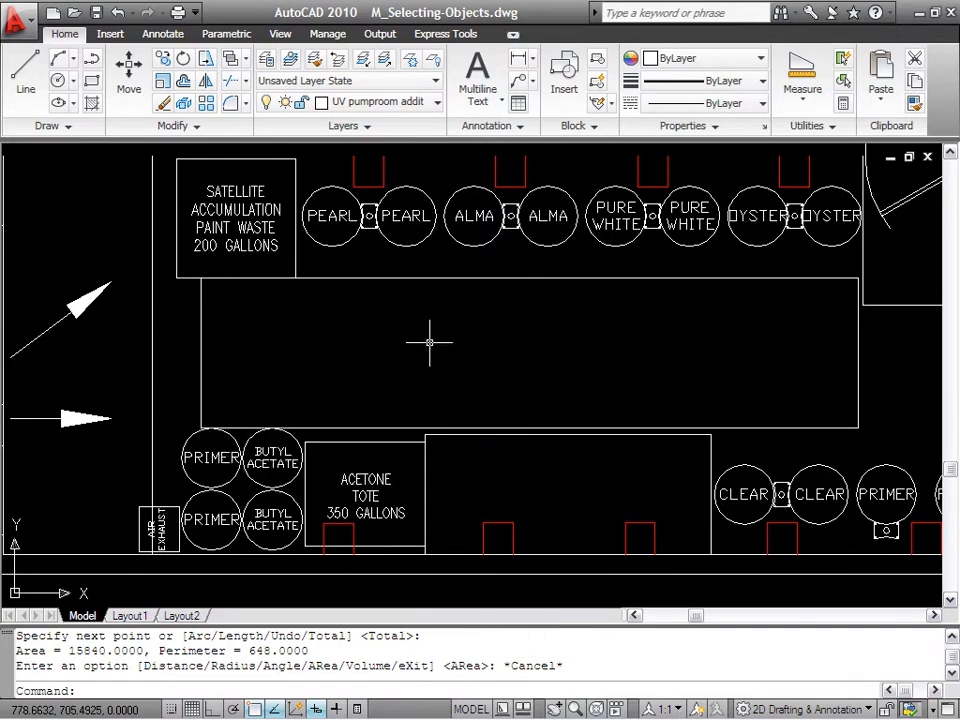
# - Measure the length of the large central rectangle's upper edge and the radius of the upper BUTYL ACETATE circle
pyautogui.click(812, 98)
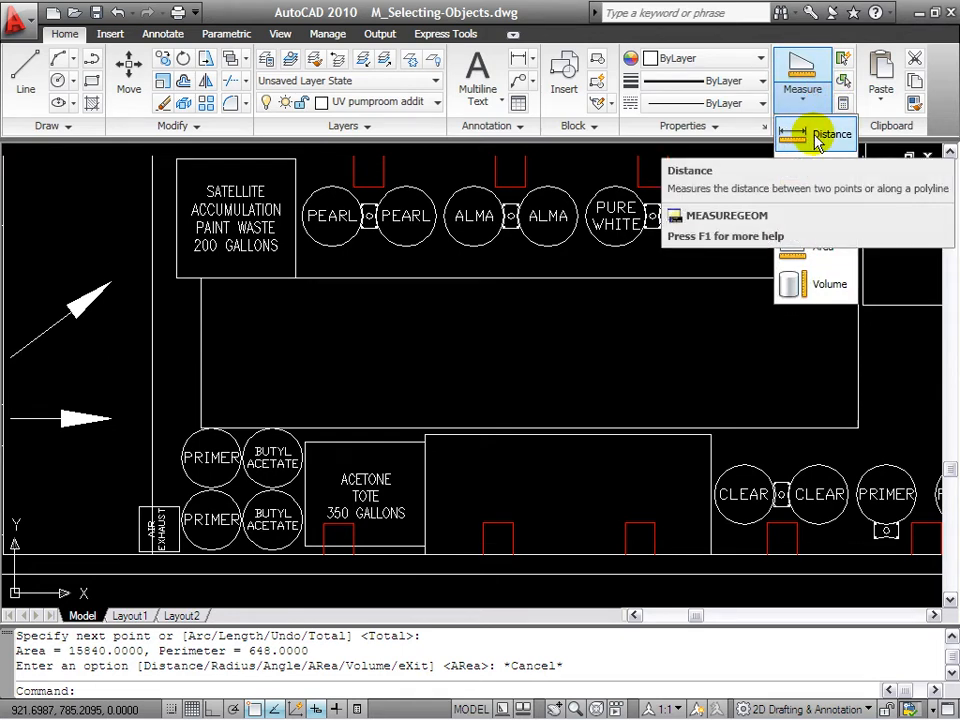
pyautogui.click(815, 138)
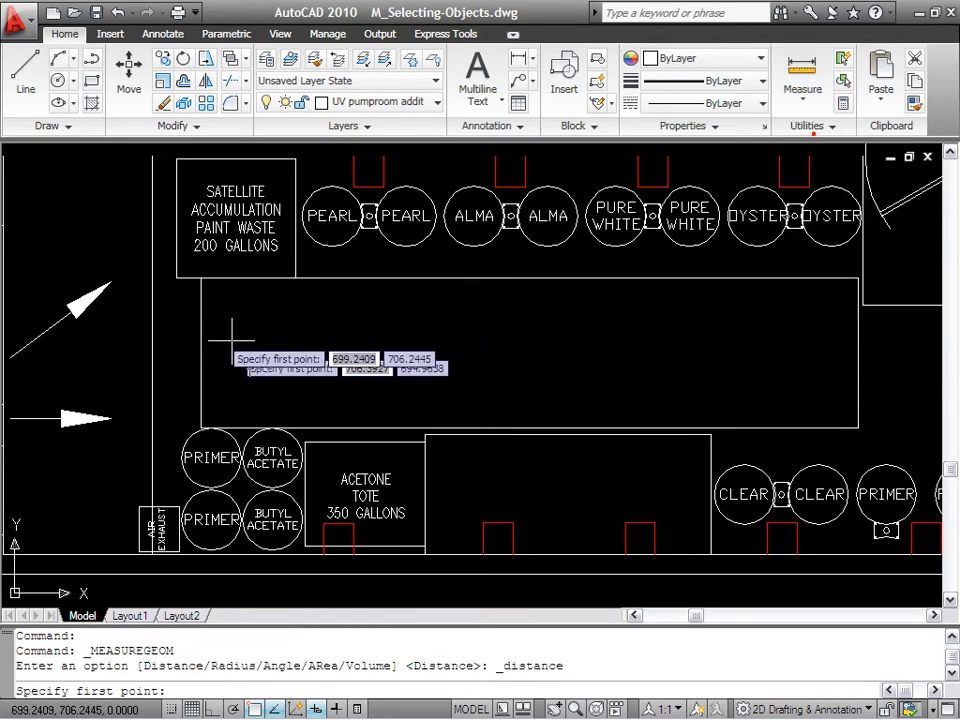
pyautogui.click(200, 281)
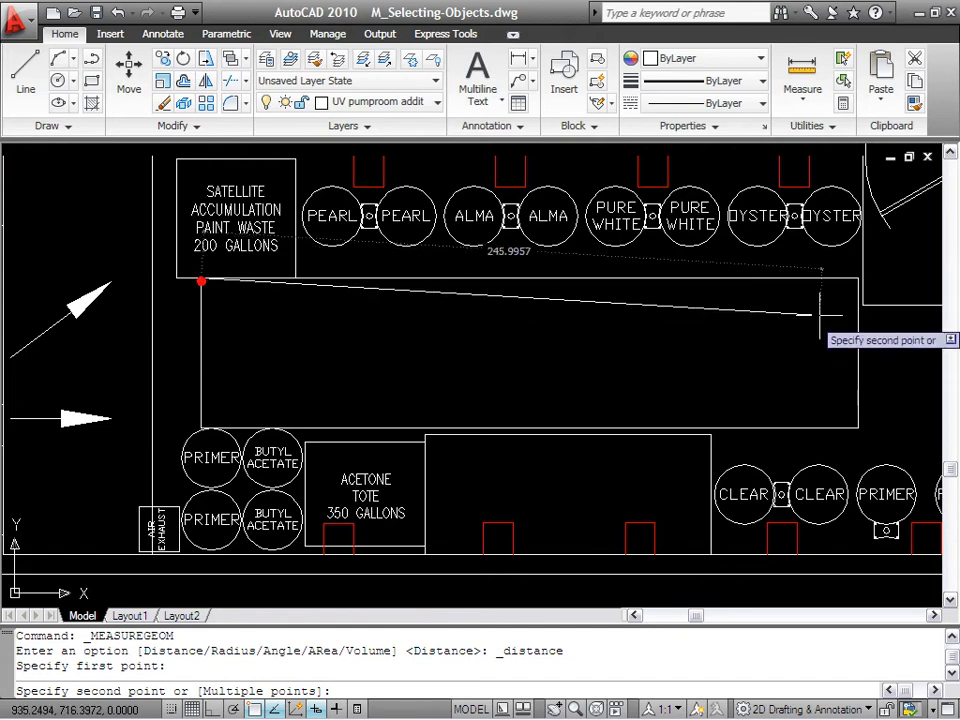
pyautogui.click(857, 277)
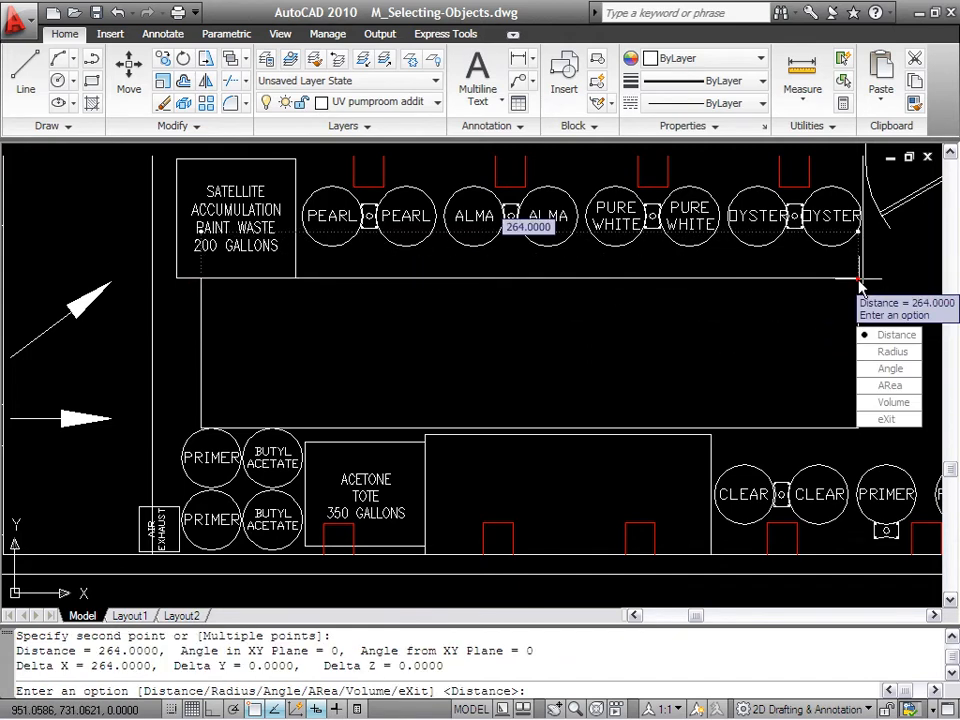
pyautogui.click(884, 352)
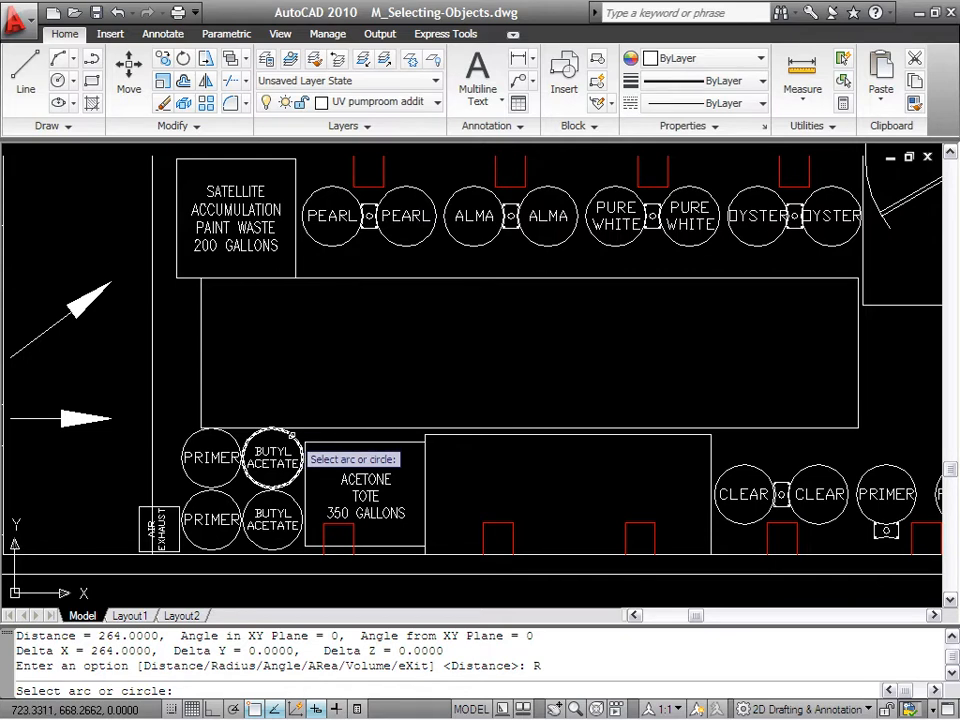
pyautogui.click(293, 437)
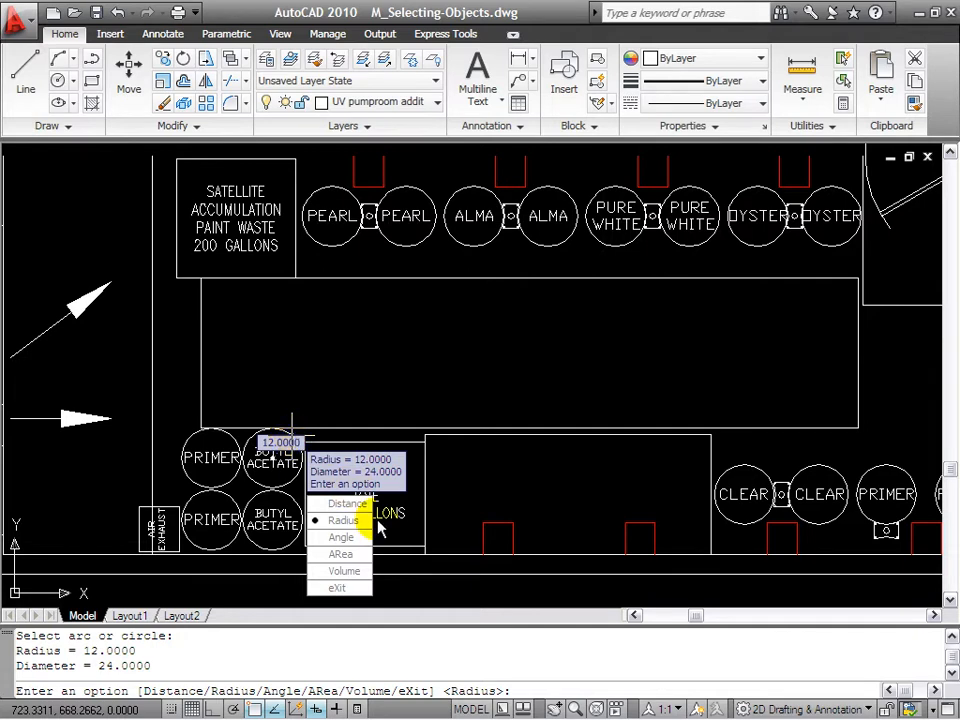
# - Measure the volume over the rectangle between the ACETONE TOTE and CLEAR drums using a height of 2500, and exit measuring
pyautogui.click(344, 571)
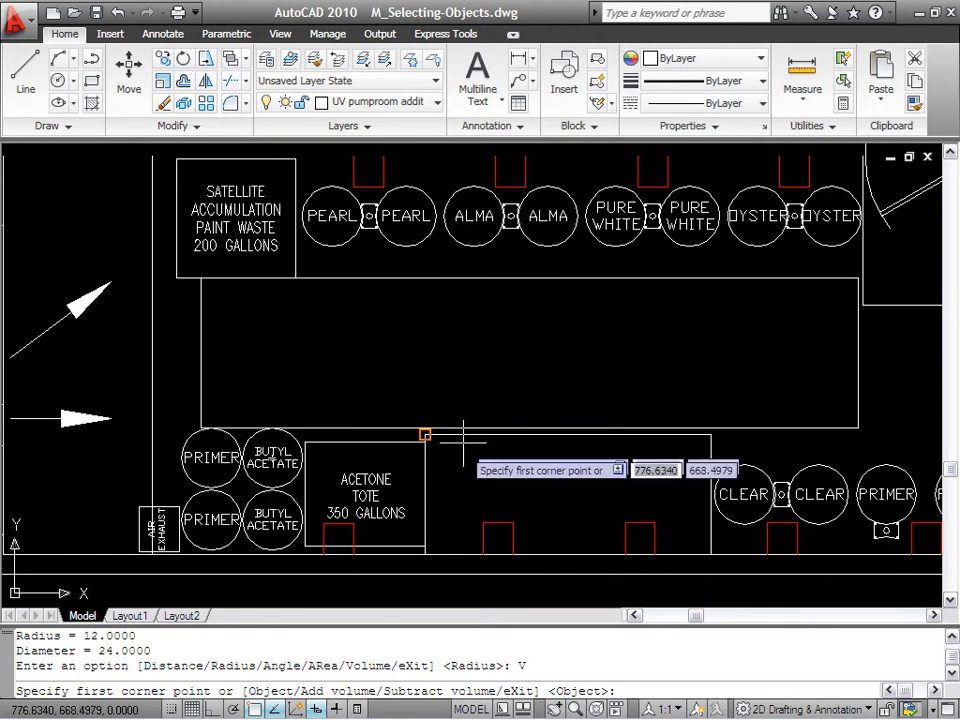
pyautogui.moveTo(384, 433); pyautogui.dragTo(269, 384, button='middle')
pyautogui.scroll(2, 385, 421)
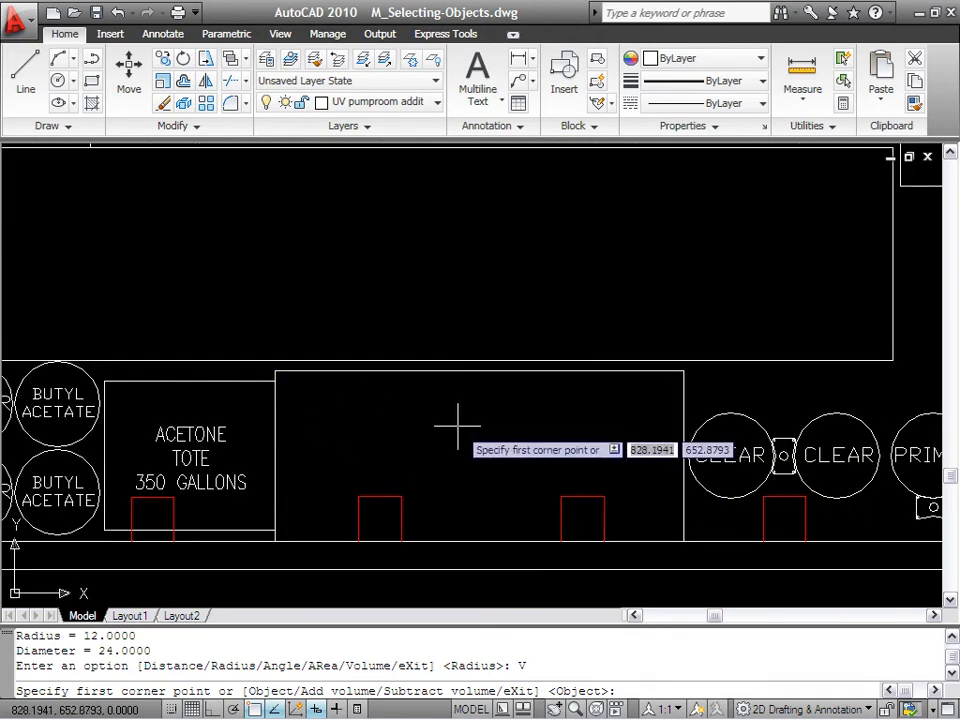
pyautogui.click(275, 371)
pyautogui.click(682, 371)
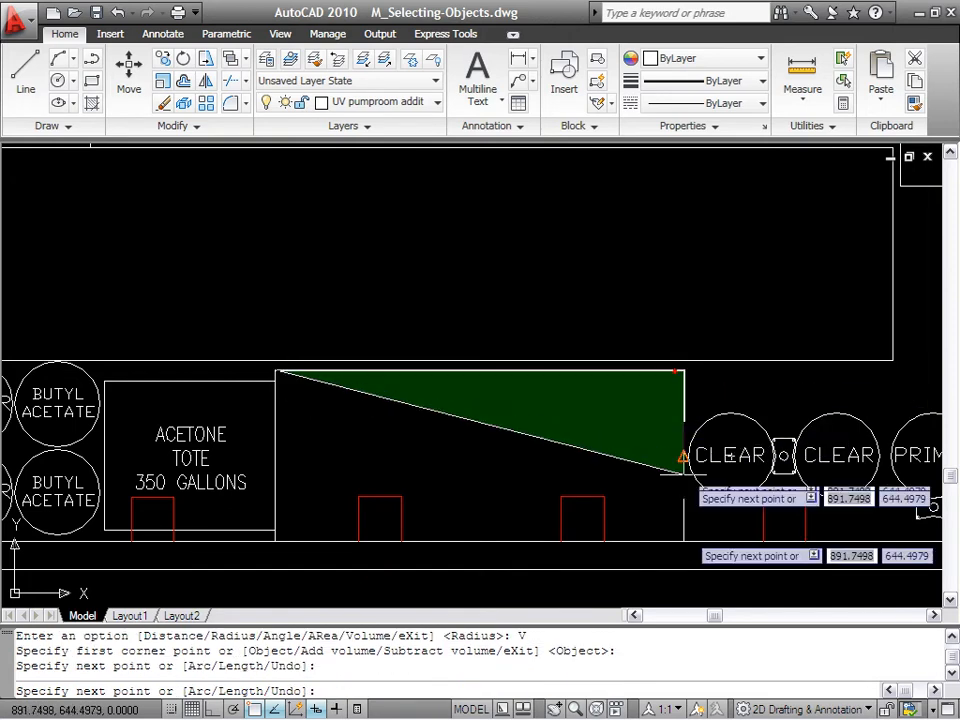
pyautogui.click(683, 540)
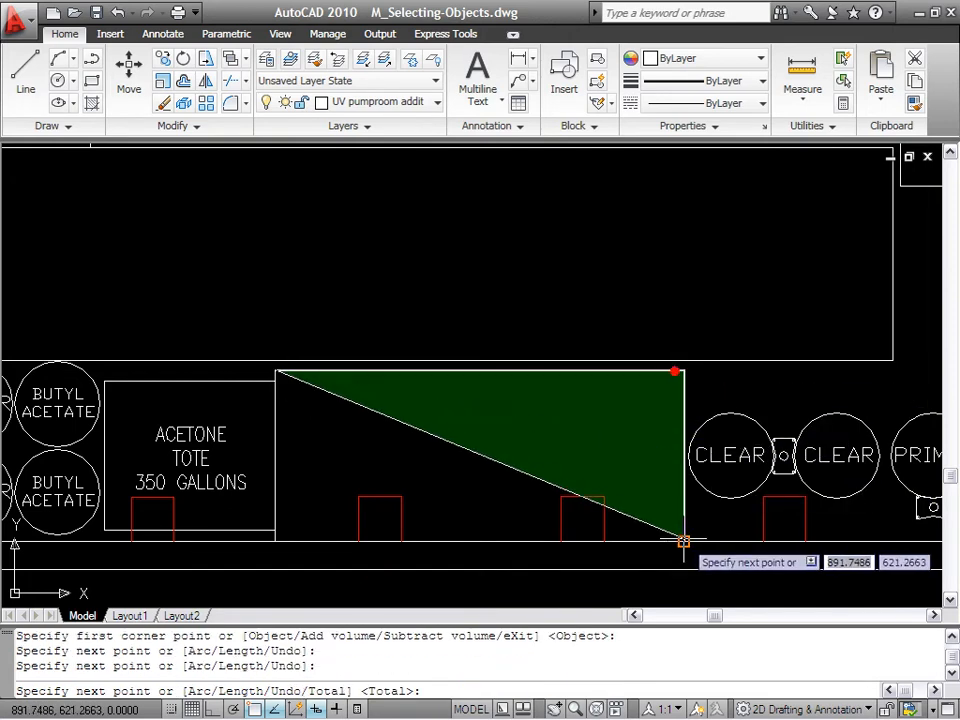
pyautogui.click(274, 541)
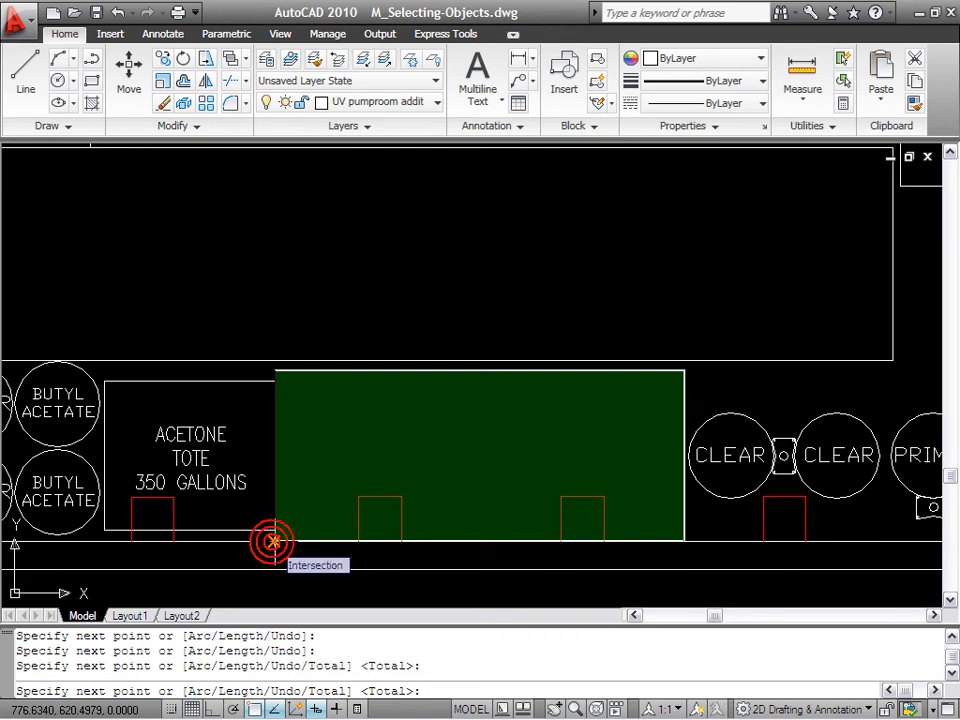
pyautogui.press('Return')
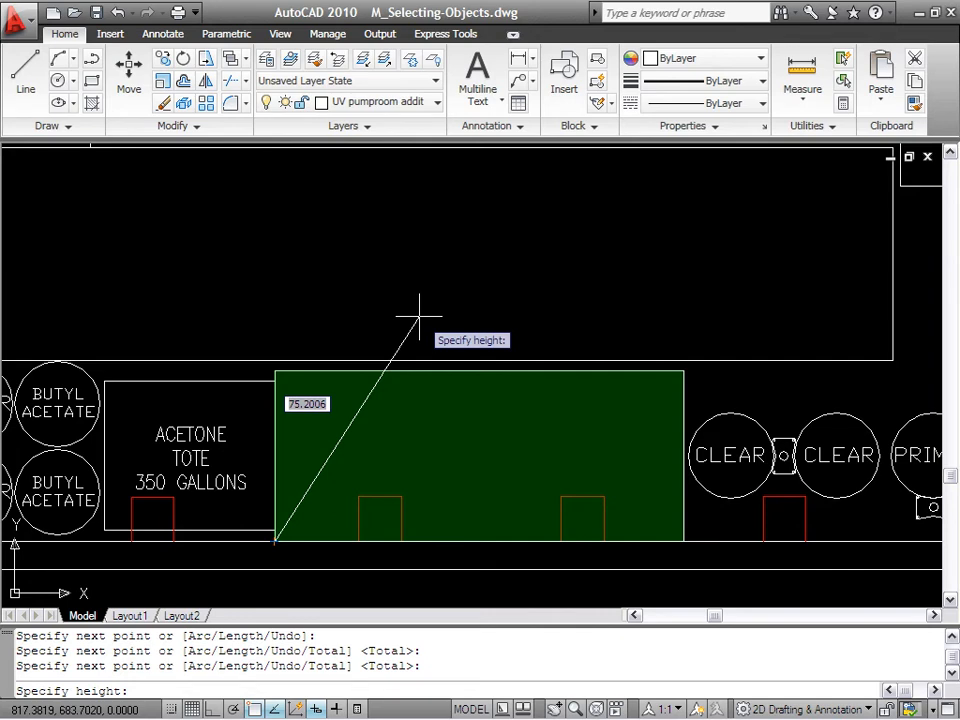
pyautogui.write('2500')
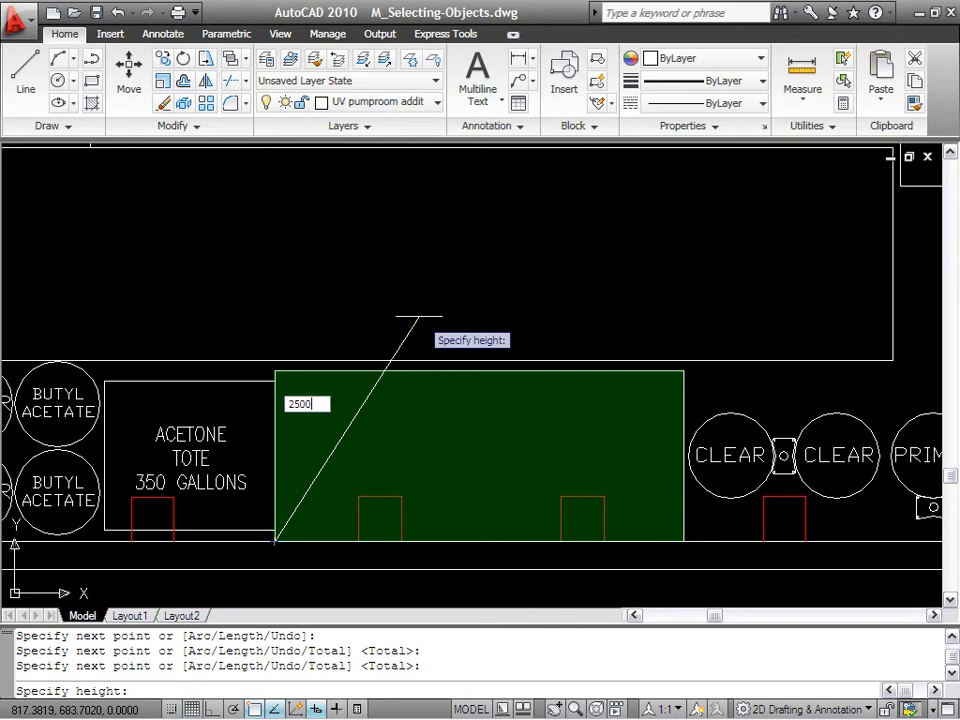
pyautogui.press('Return')
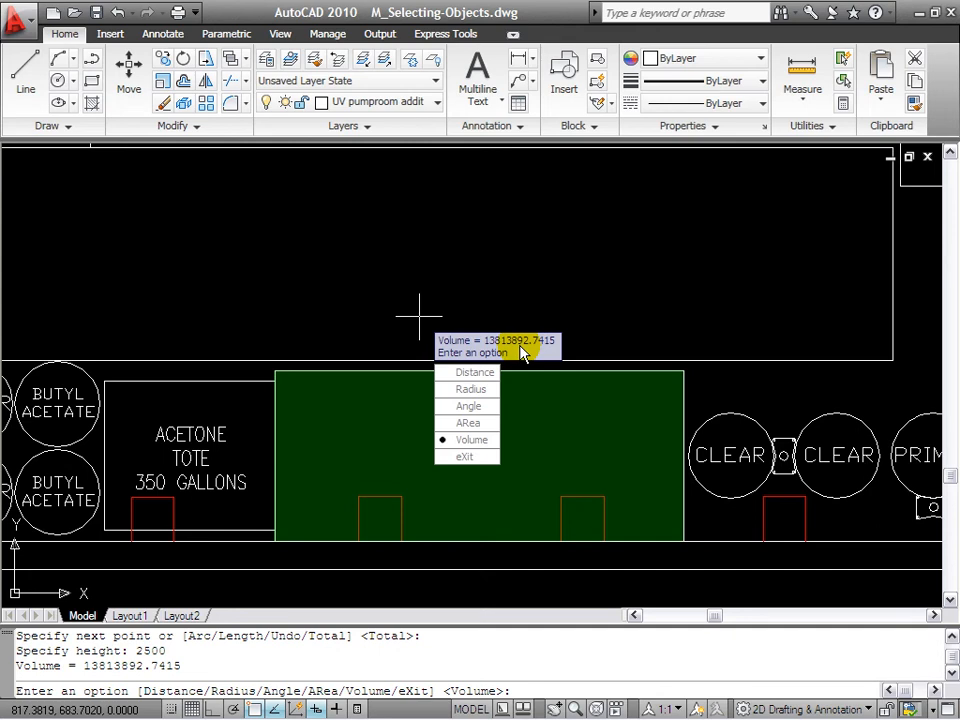
pyautogui.click(482, 458)
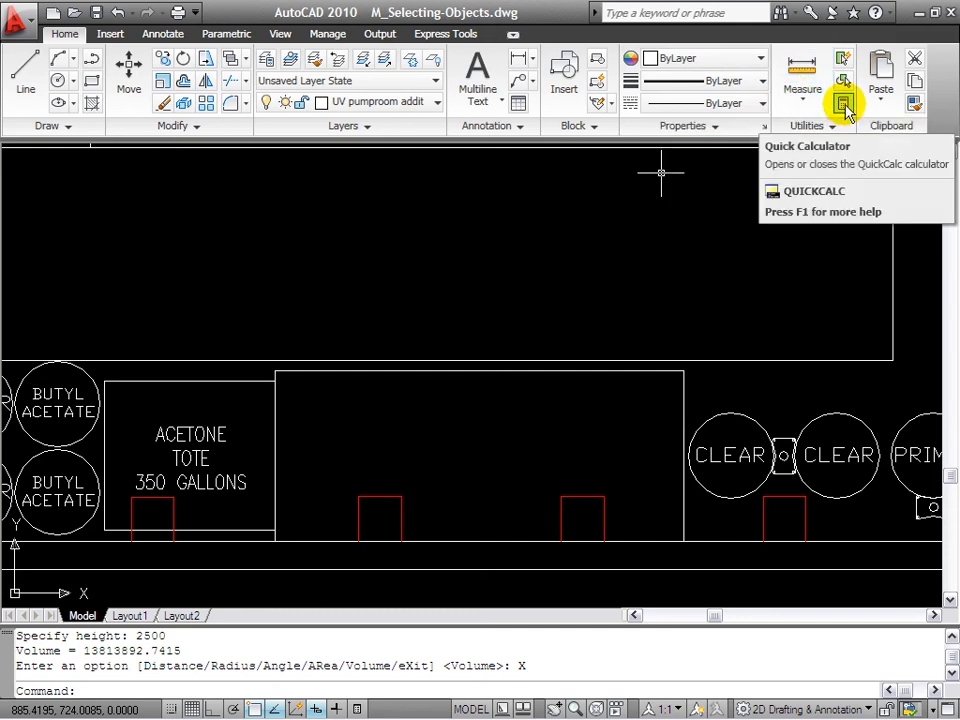
# - Open the Quick Calculator
pyautogui.click(846, 108)
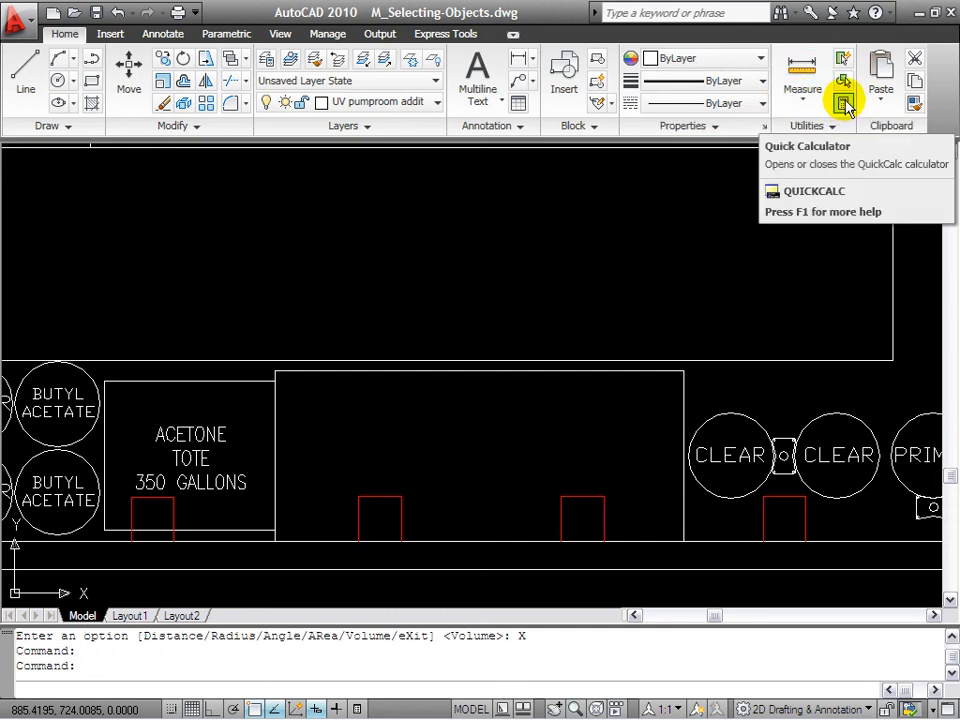